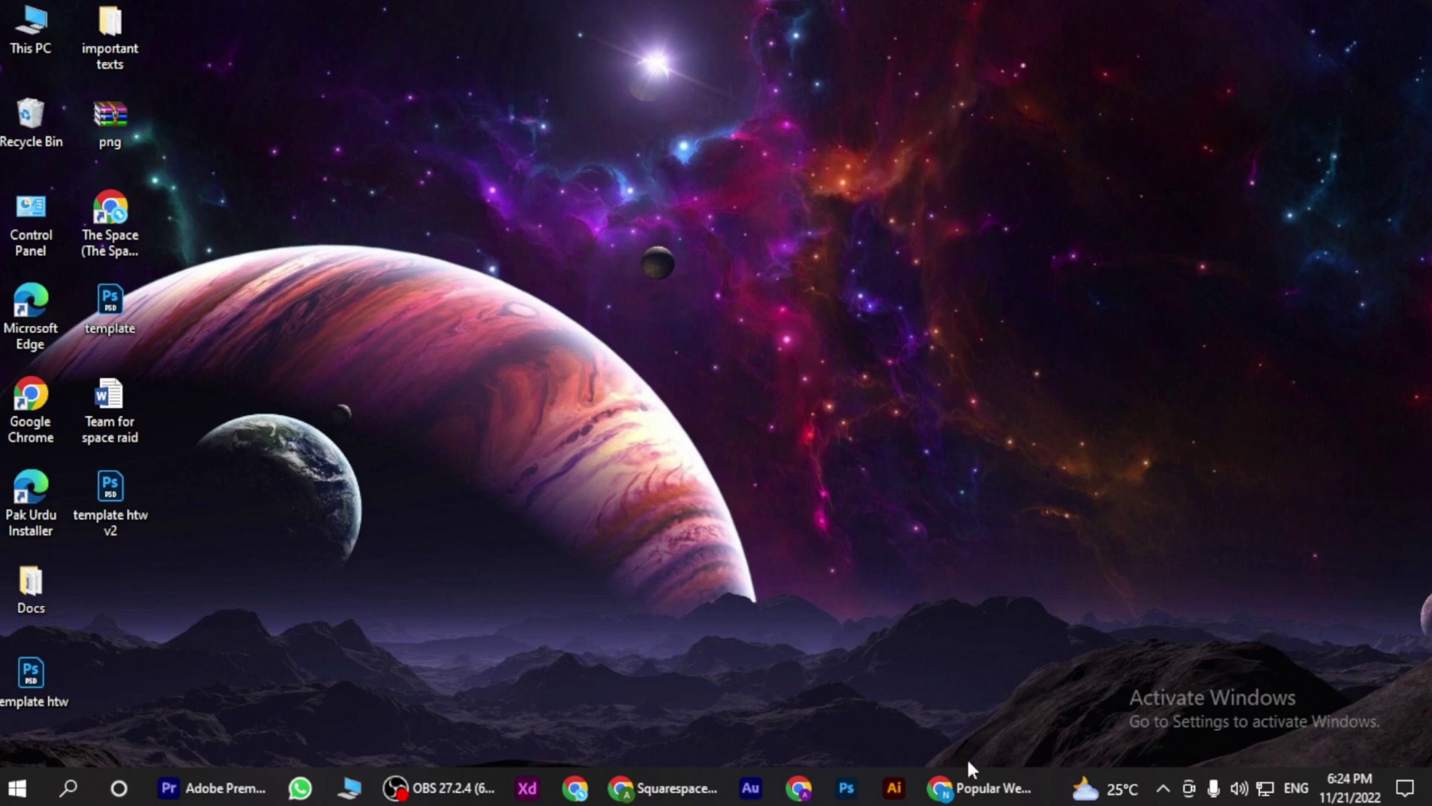
Step: Create a site from the Degraw template, finish the welcome tour, and open Design > Site Styles
click(977, 788)
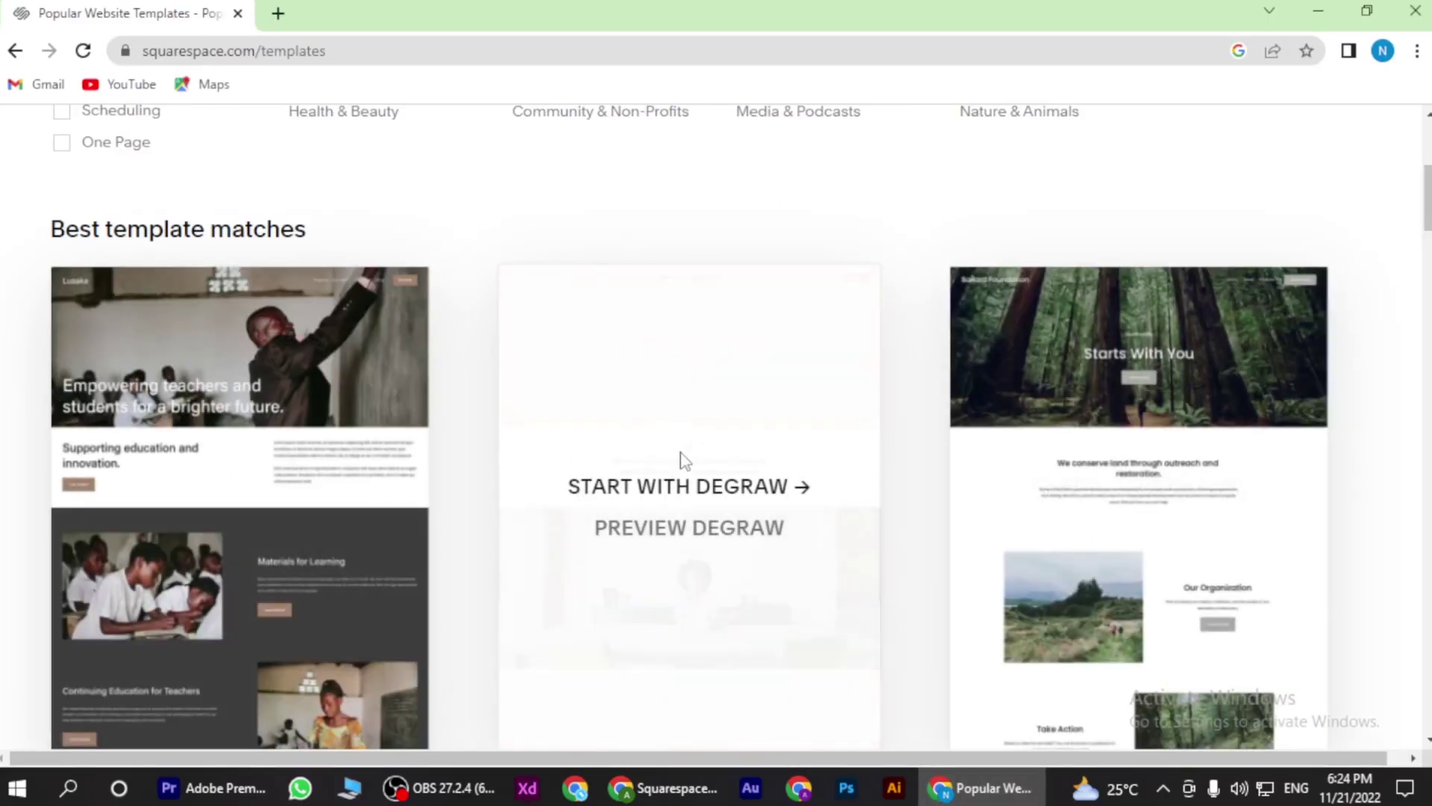
scroll(343, 469, up, 4)
scroll(353, 459, down, 4)
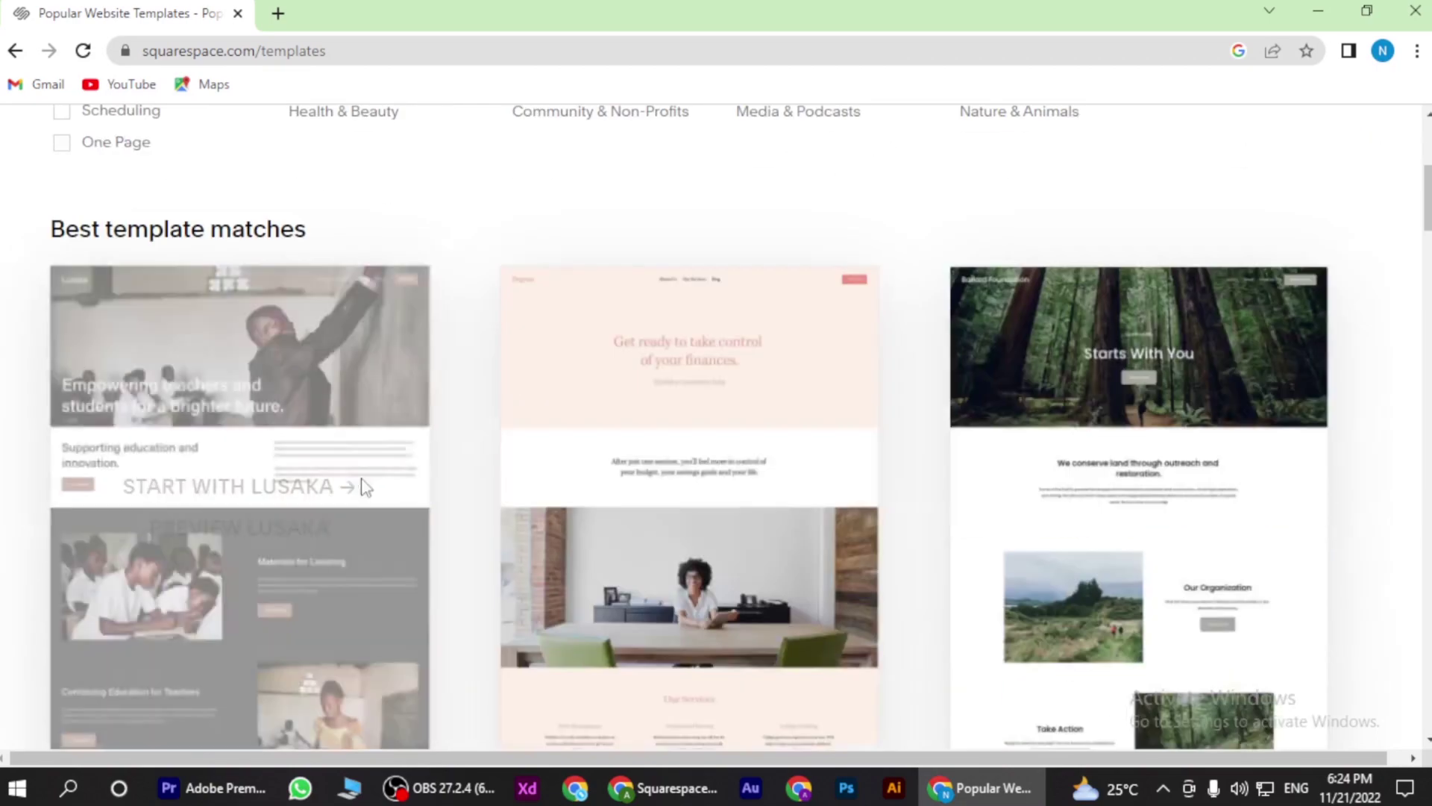
click(802, 482)
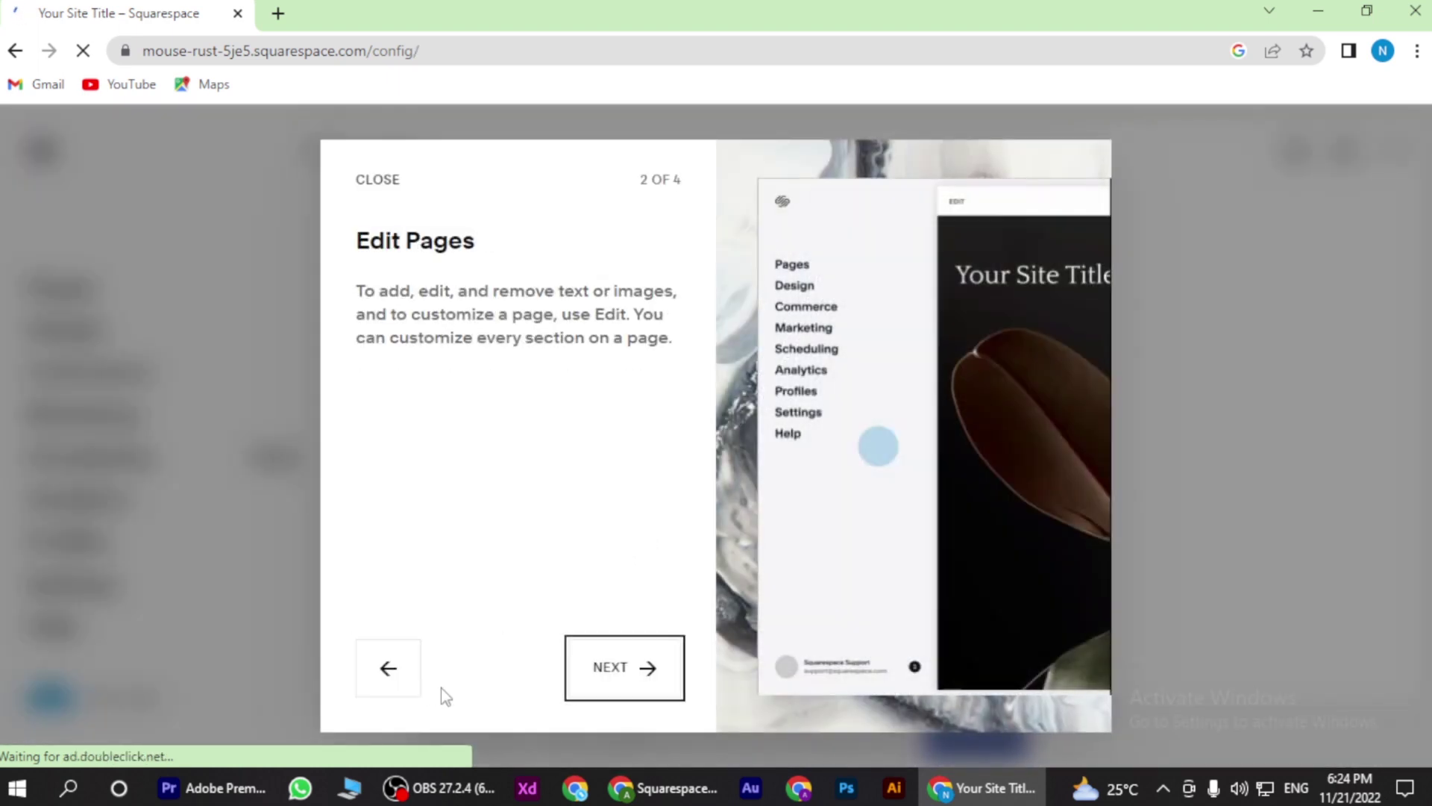
click(597, 675)
click(614, 676)
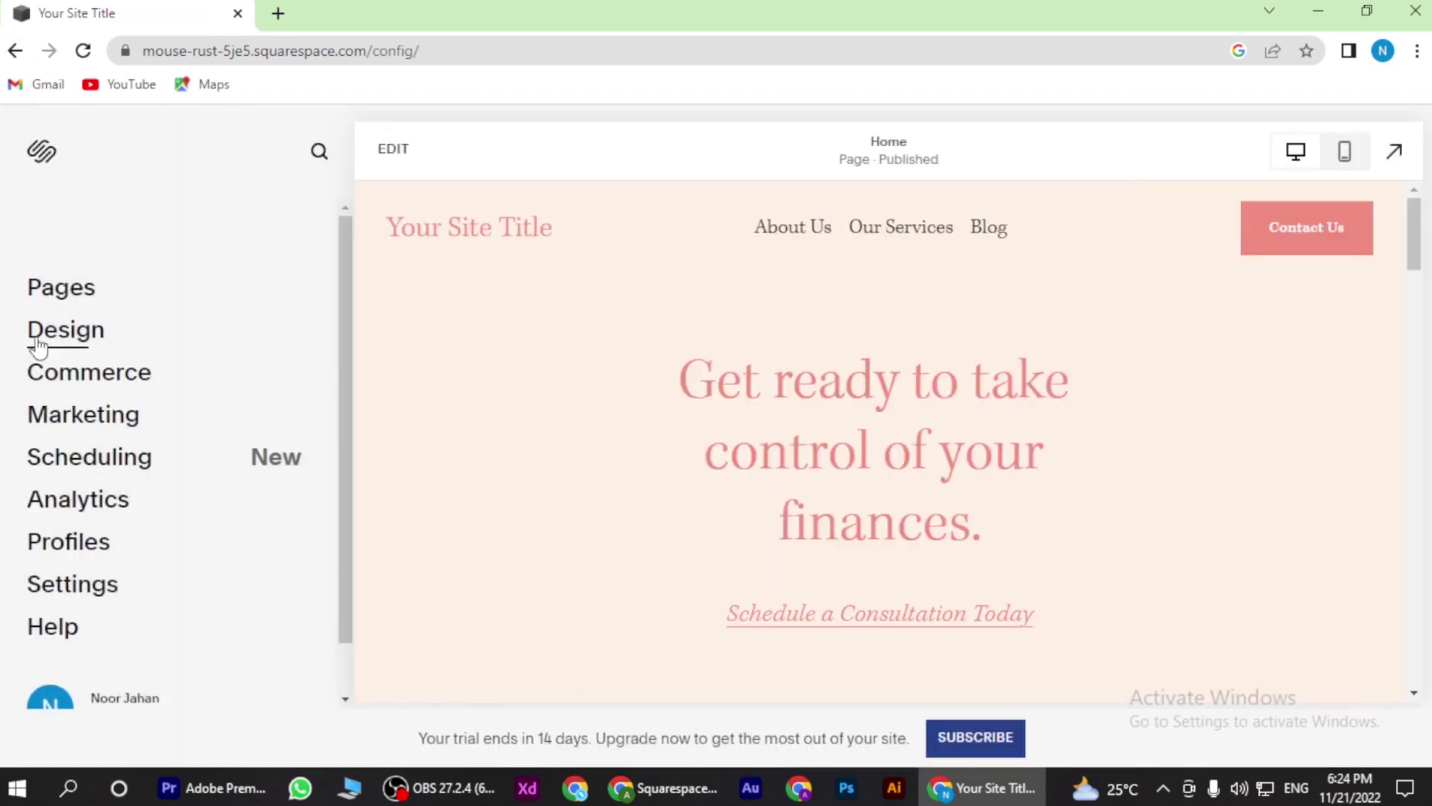
click(69, 339)
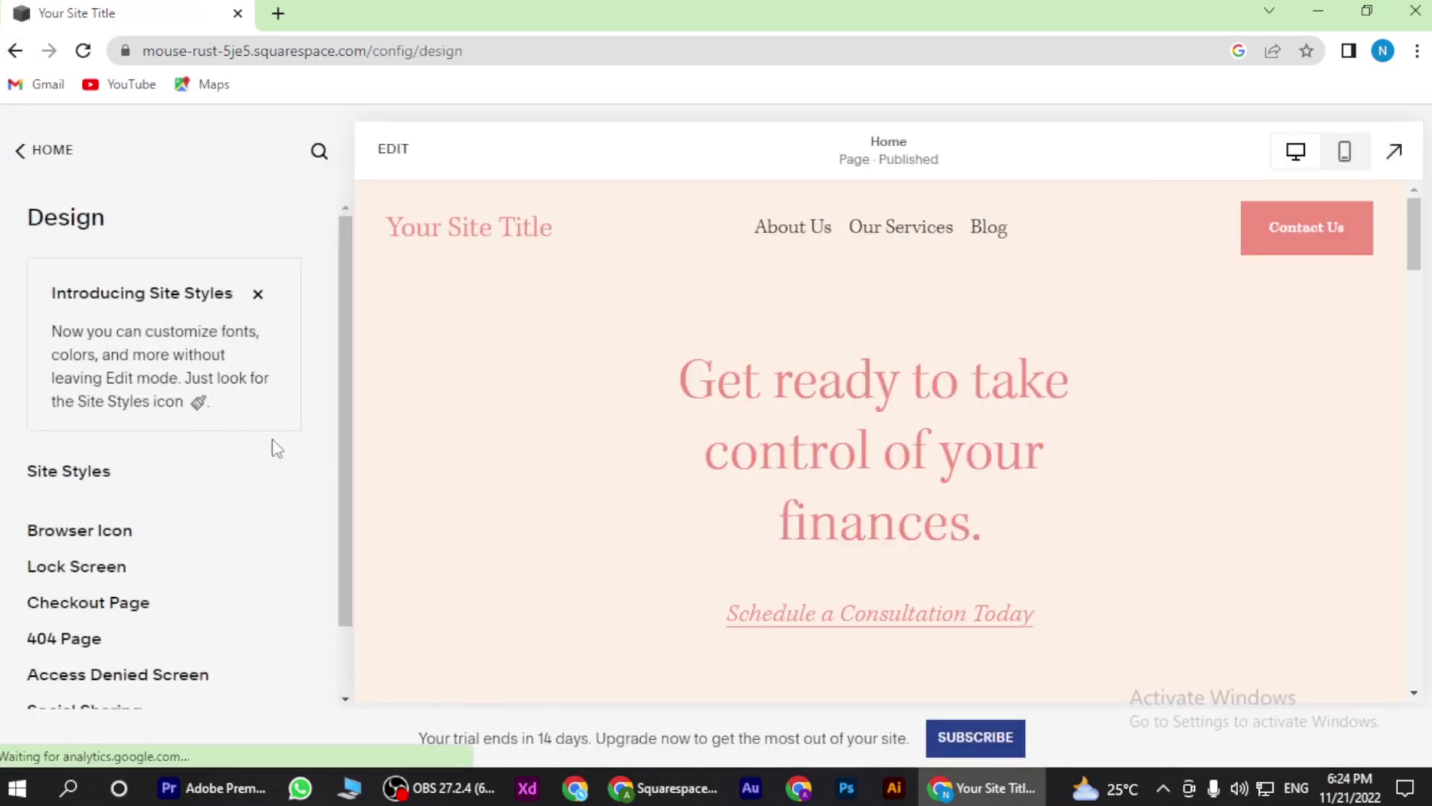
scroll(27, 459, down, 1)
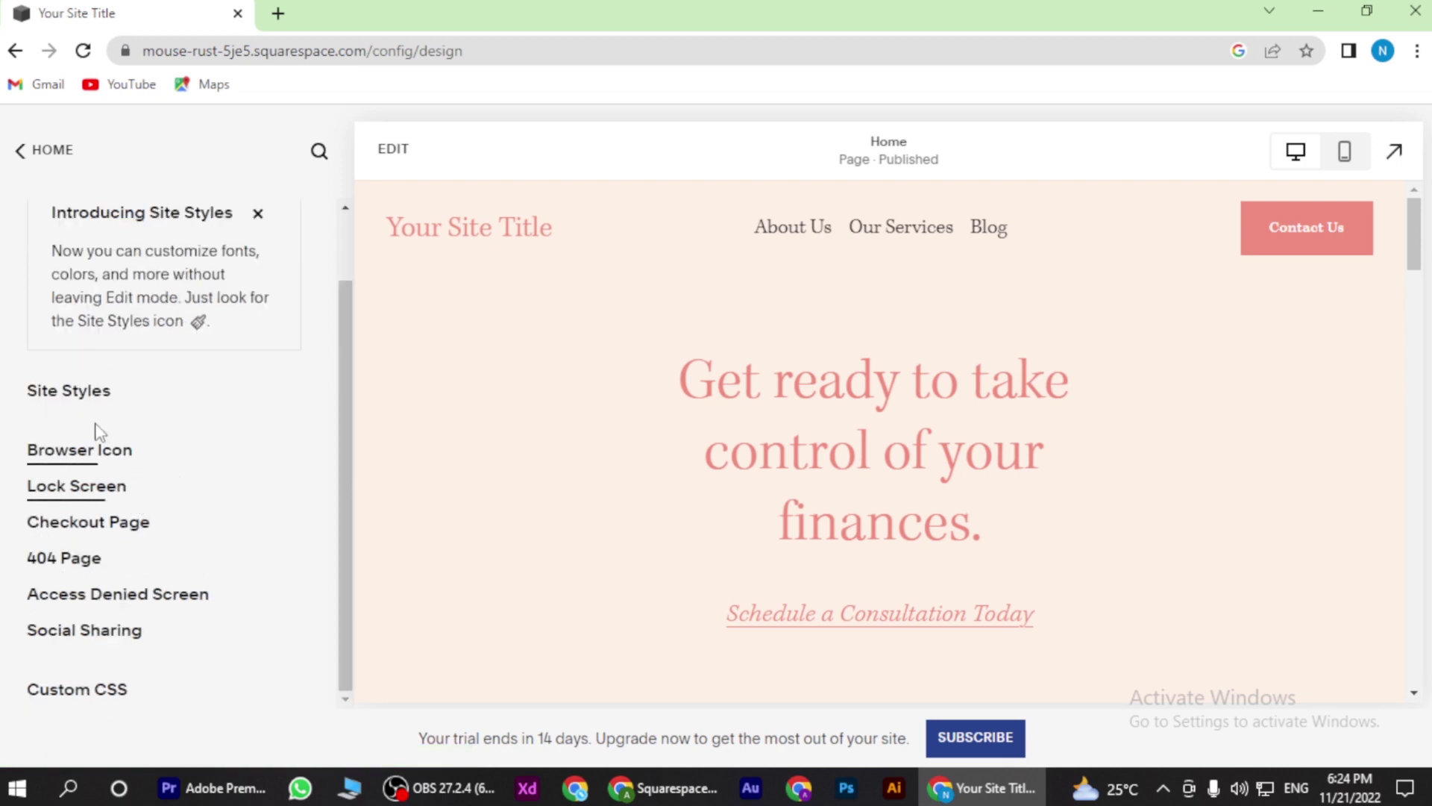
click(84, 394)
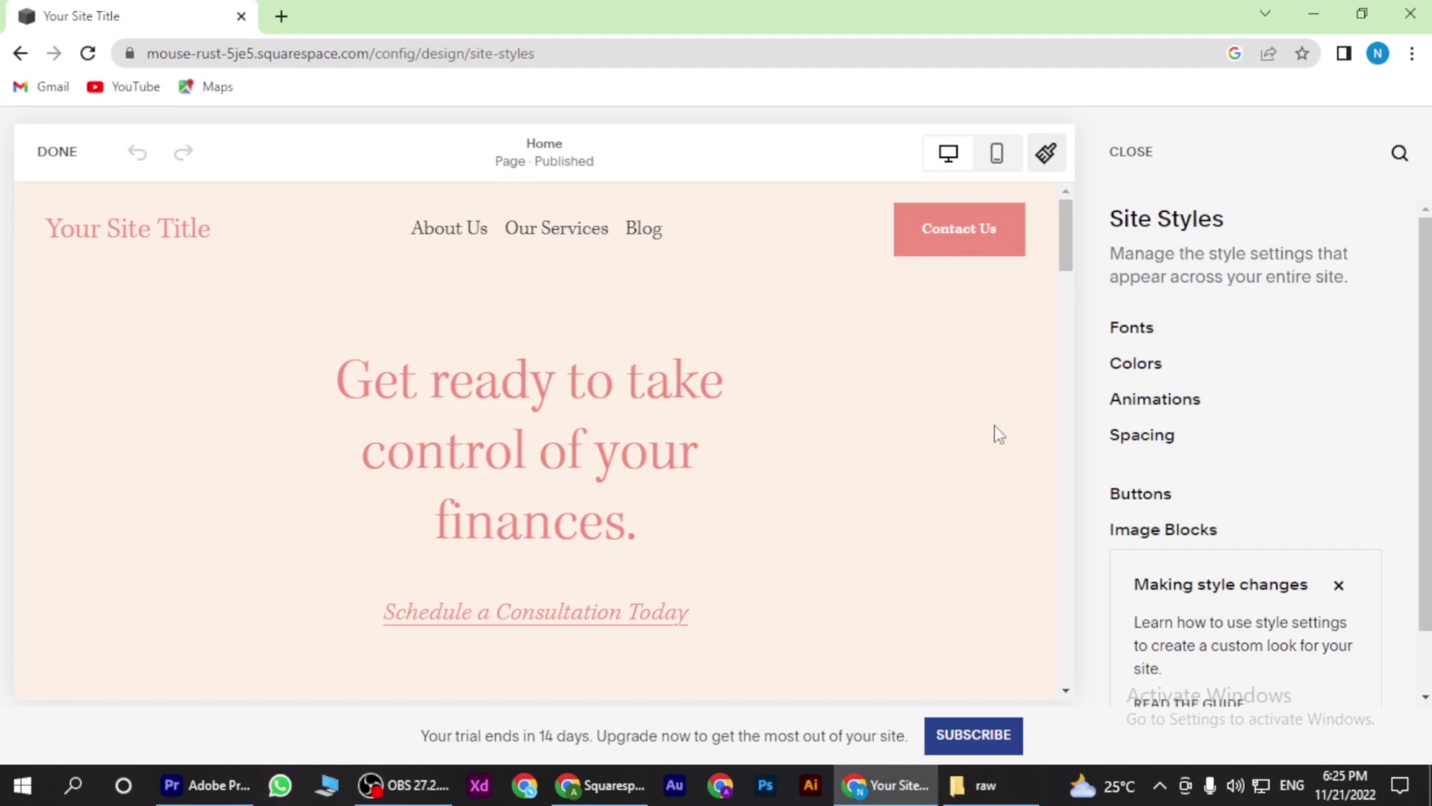
scroll(1299, 493, down, 1)
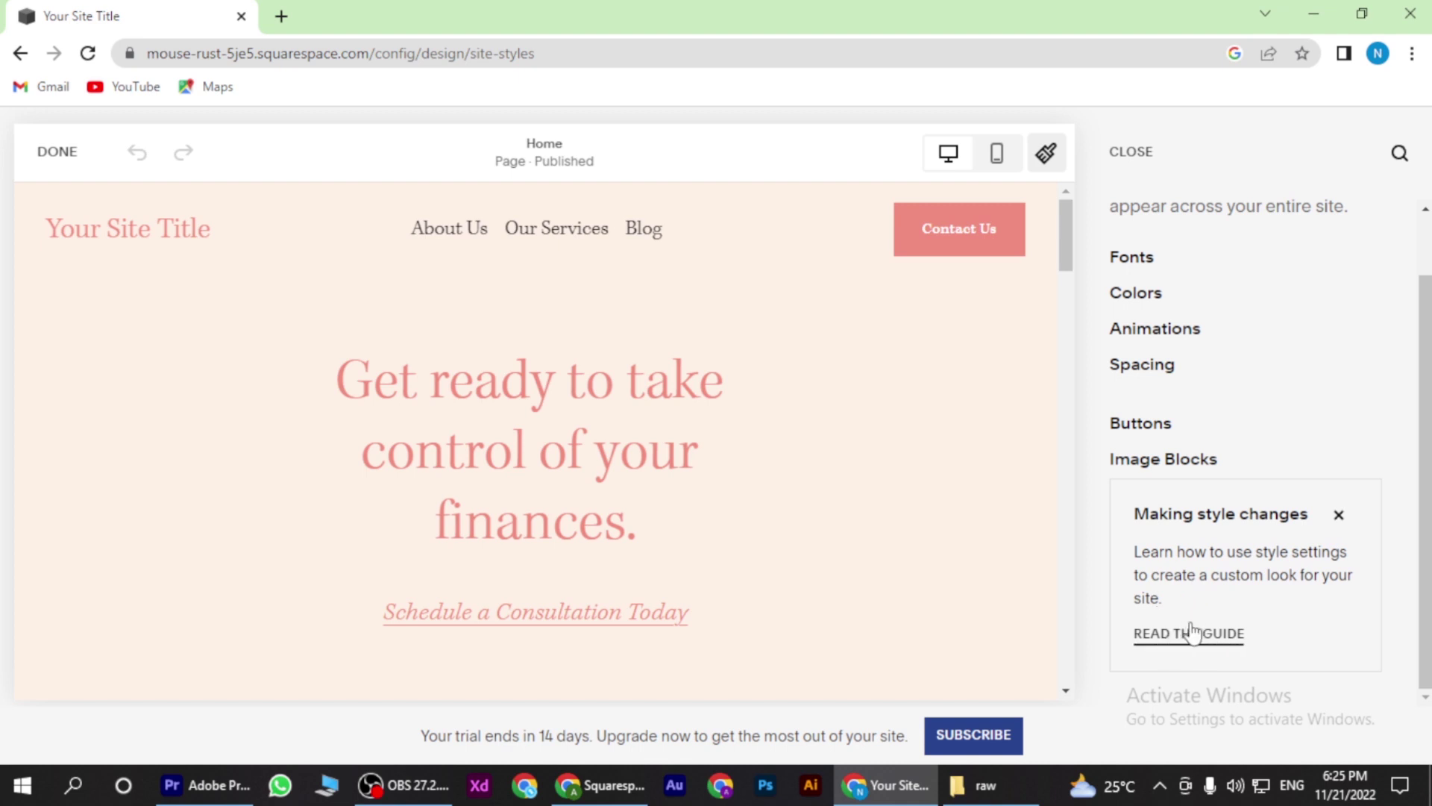
click(1169, 329)
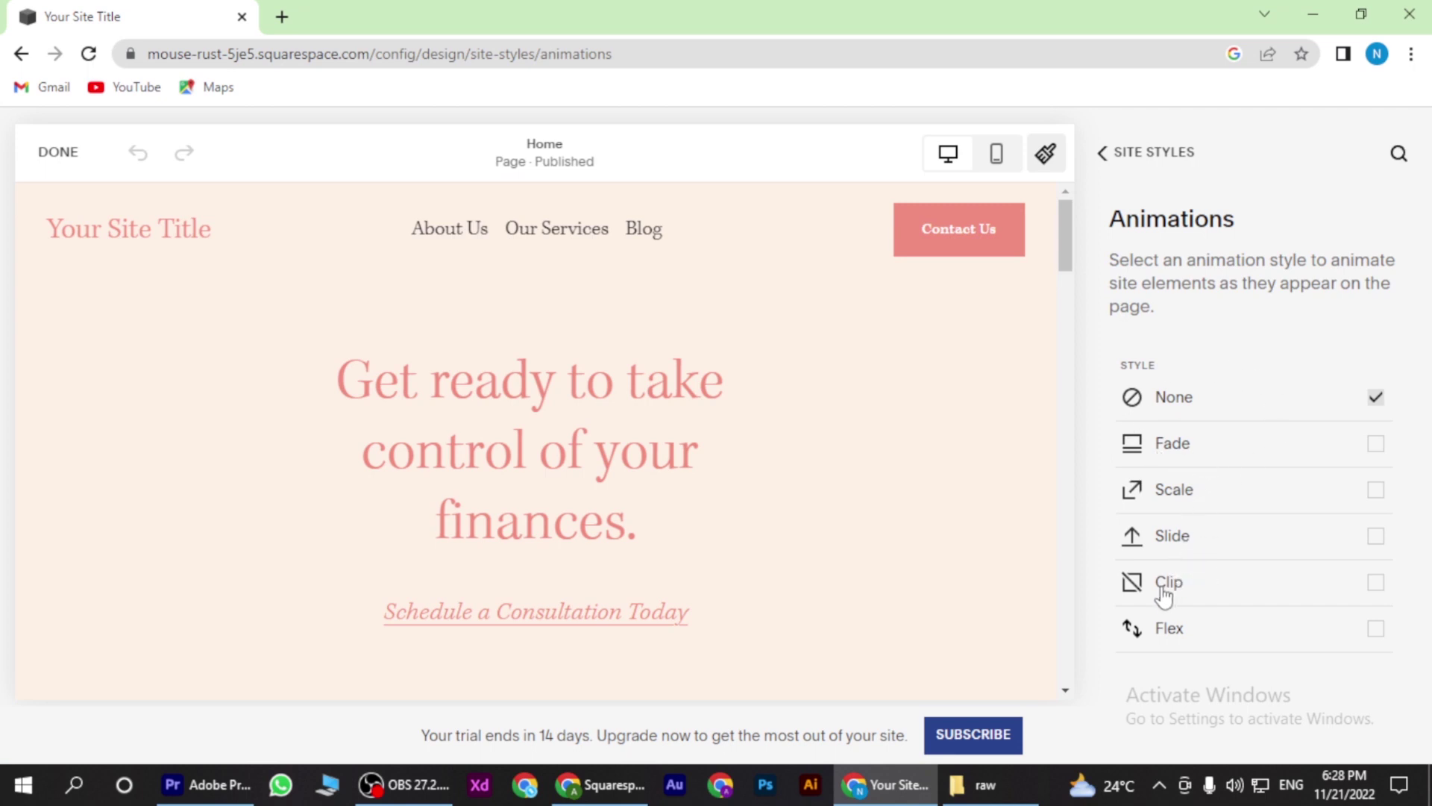
click(1102, 161)
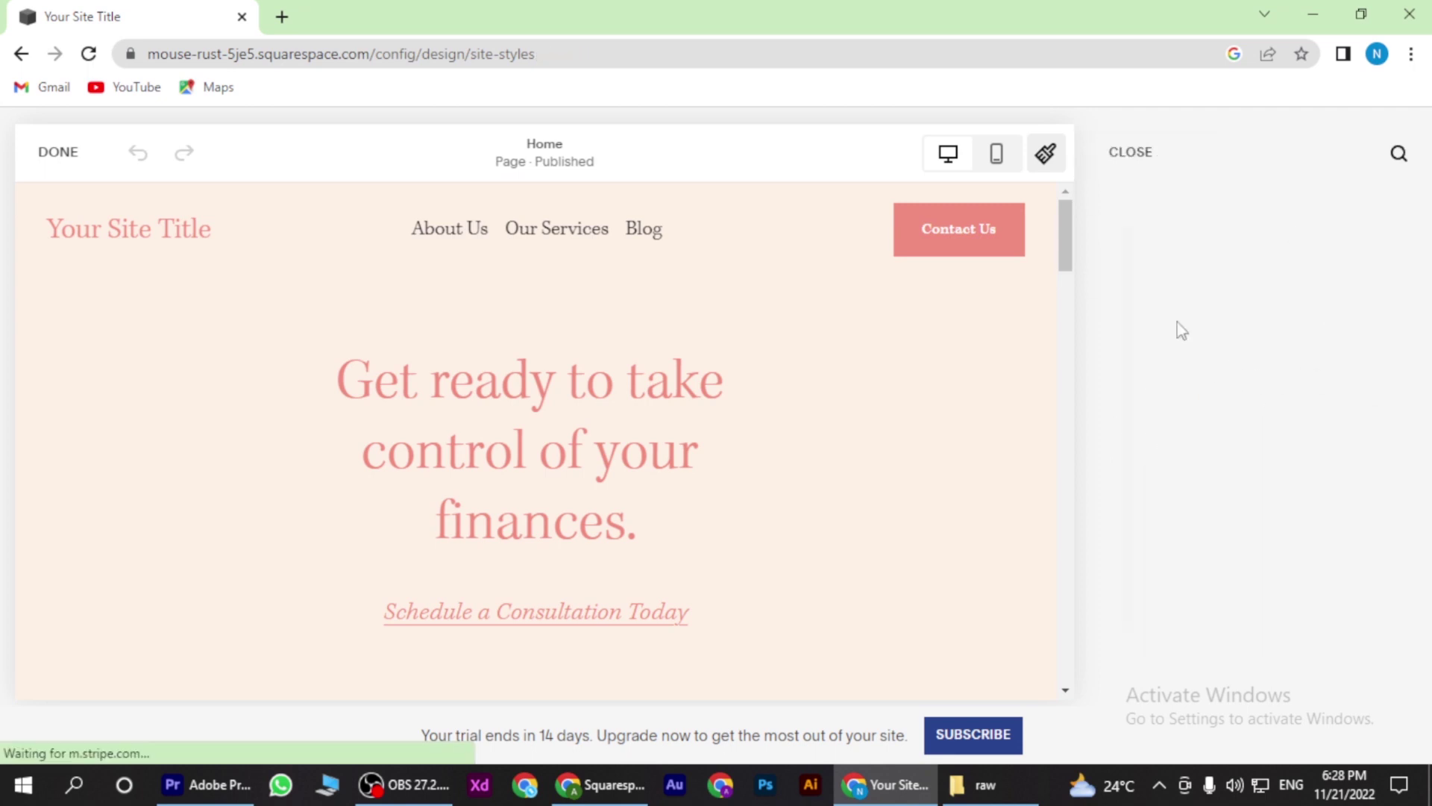